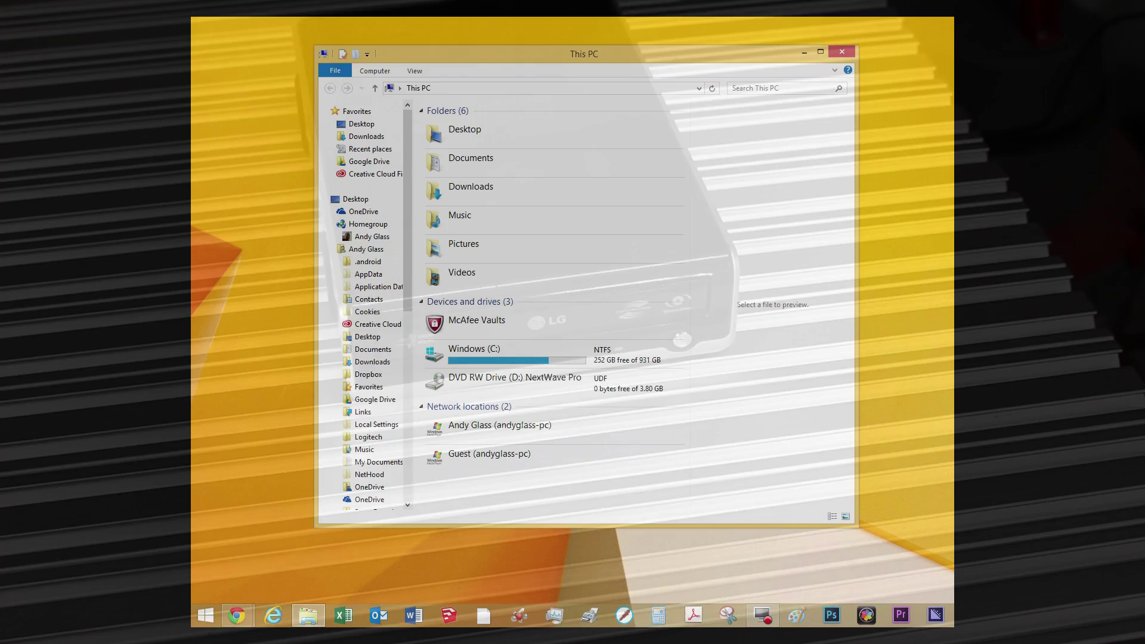
# - Launch the Next Wave Automation install disc and open its Design & Toolpath Software section
pyautogui.doubleClick(449, 179)
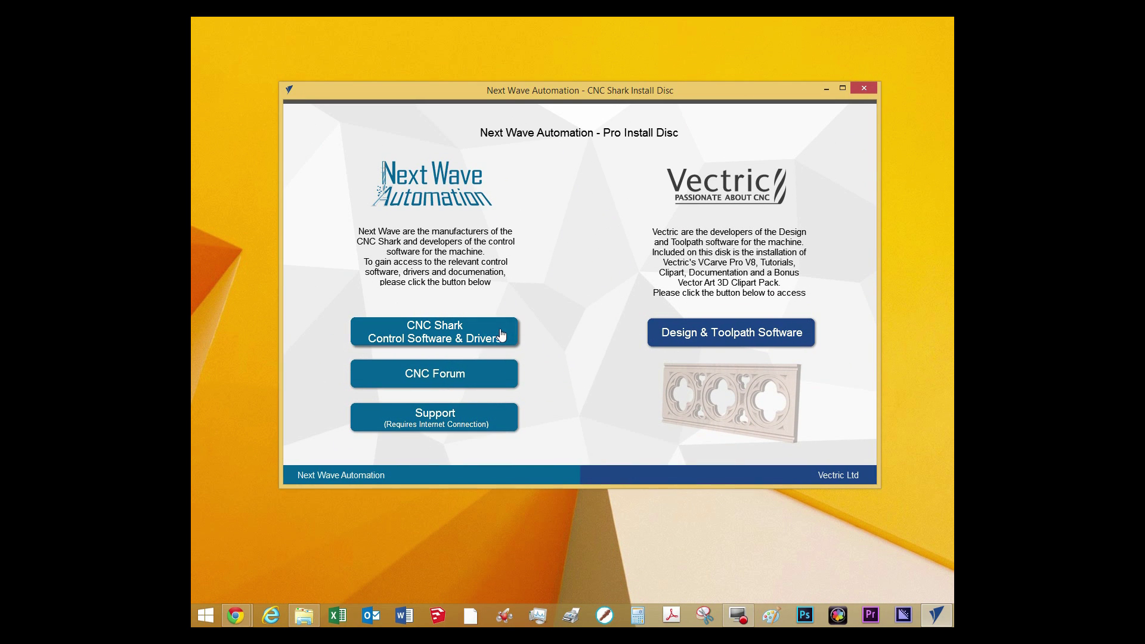
pyautogui.click(692, 332)
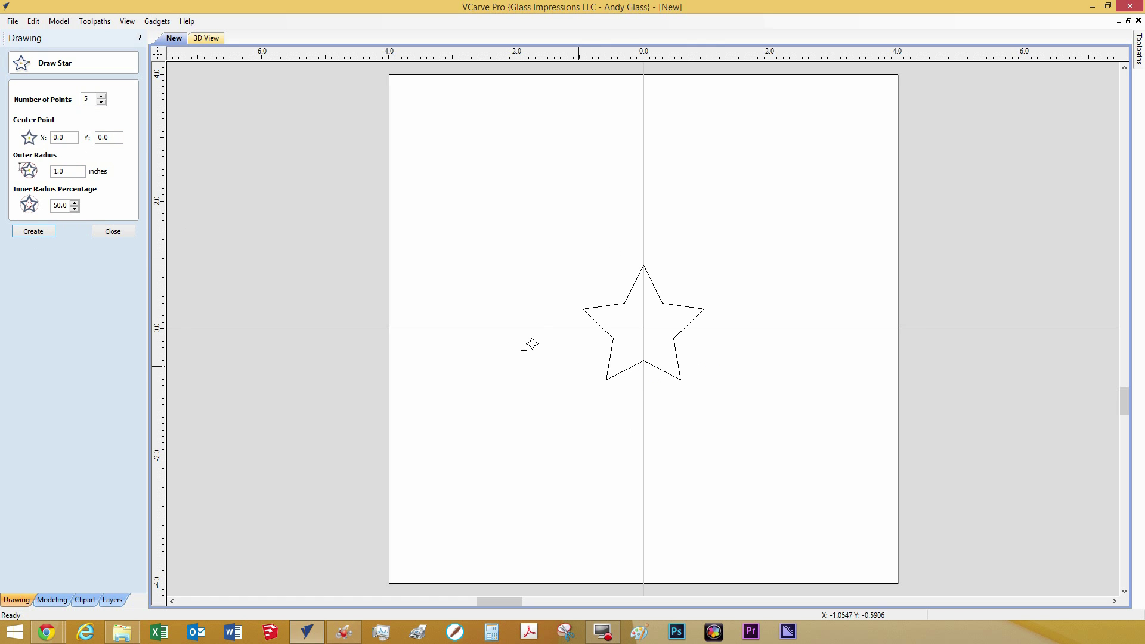
# - Enlarge the five-point star to about 3.5 by 3.3 inches and move it back to the middle of the job
pyautogui.press('Escape')
pyautogui.click(17, 258)
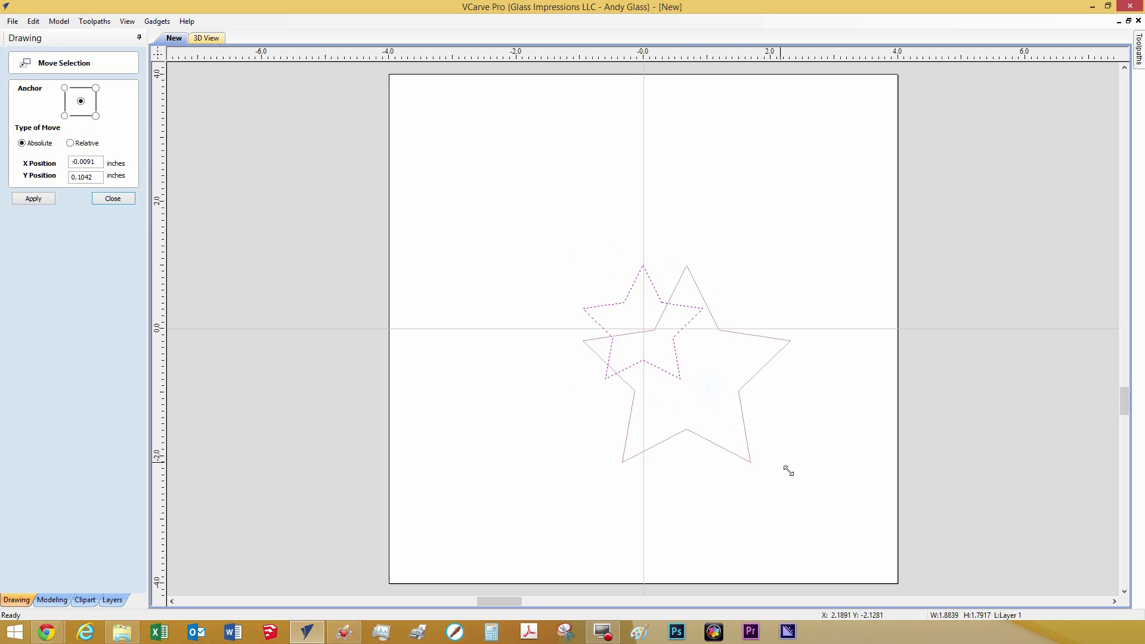
pyautogui.moveTo(788, 471); pyautogui.dragTo(810, 482)
pyautogui.moveTo(753, 414); pyautogui.dragTo(702, 371)
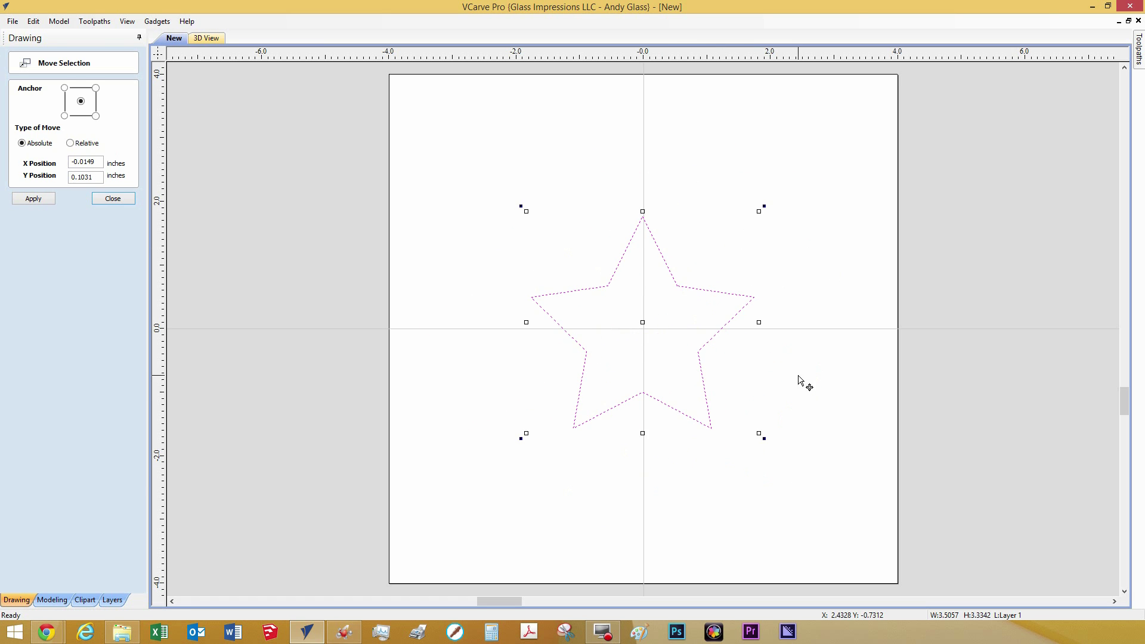
pyautogui.press('Escape')
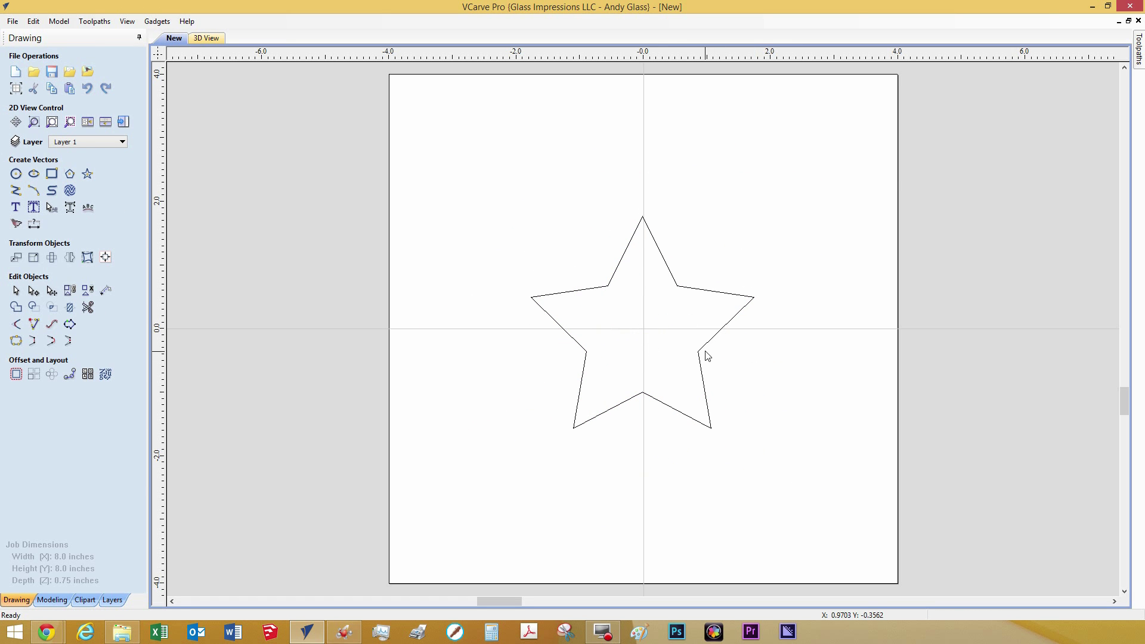
# - Preview the Outside Star Profile toolpath as an animated cut in the 3D material and inspect it from above
pyautogui.click(1139, 48)
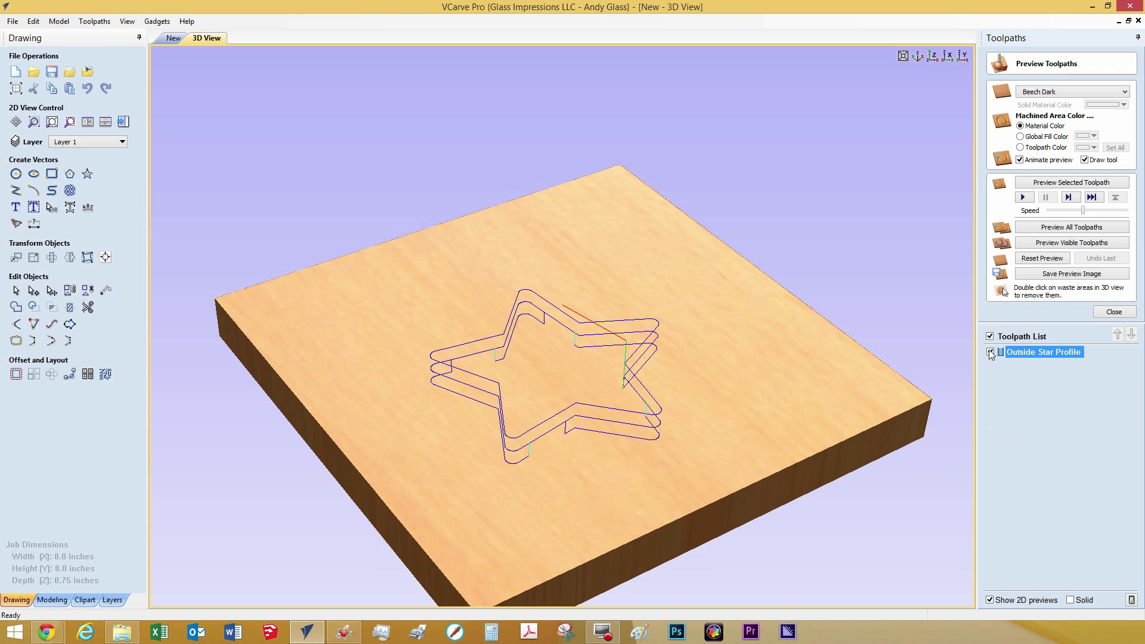
pyautogui.click(1077, 189)
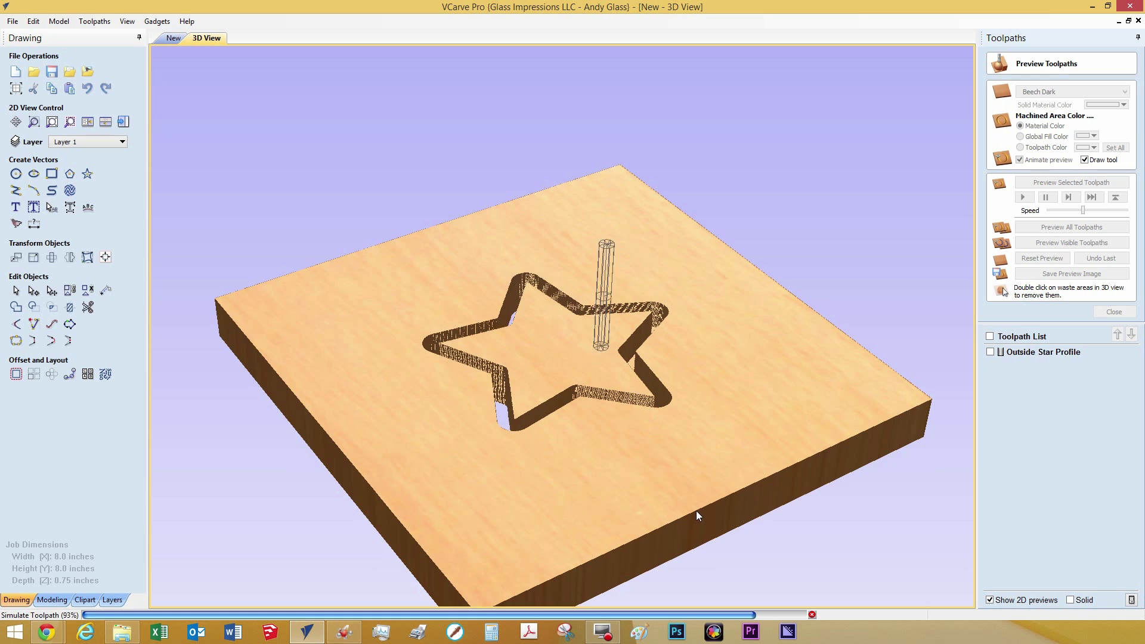
pyautogui.moveTo(696, 511); pyautogui.dragTo(636, 323)
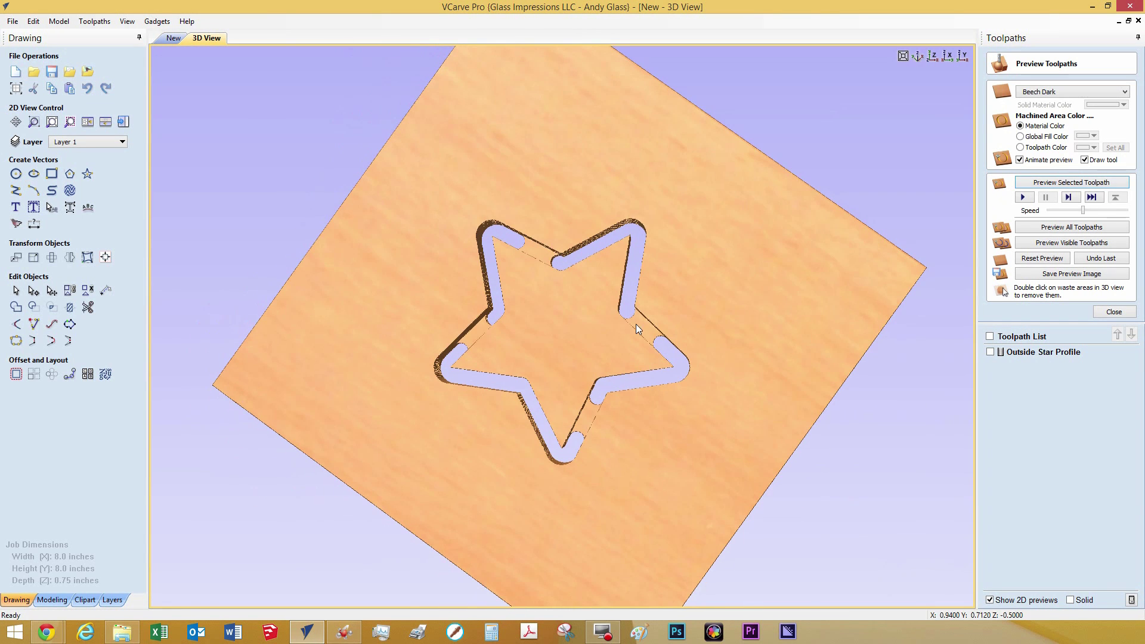
# - Make the Outside Star Profile toolpath visible and prepare its output with the CNCShark-USB Arcs (inch) (*.tap) post processor
pyautogui.click(990, 352)
pyautogui.click(1114, 312)
pyautogui.click(1056, 222)
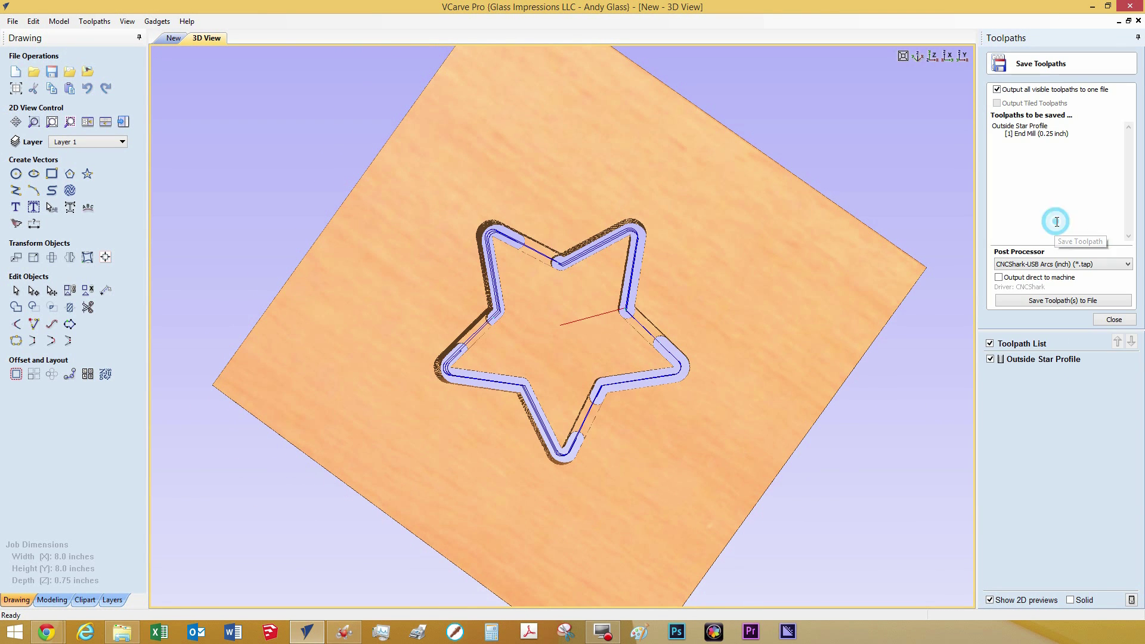
pyautogui.click(1042, 266)
pyautogui.click(1033, 353)
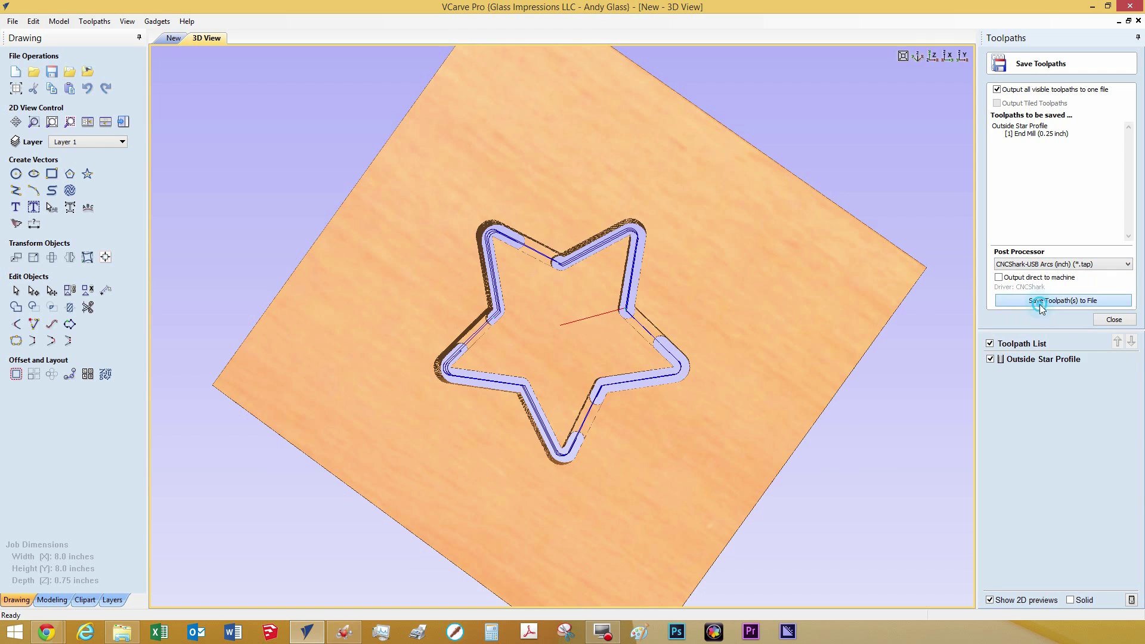
# - Save the toolpath as Outside Star Profile.tap in the Woodworking CNC folder
pyautogui.click(1062, 300)
pyautogui.click(635, 187)
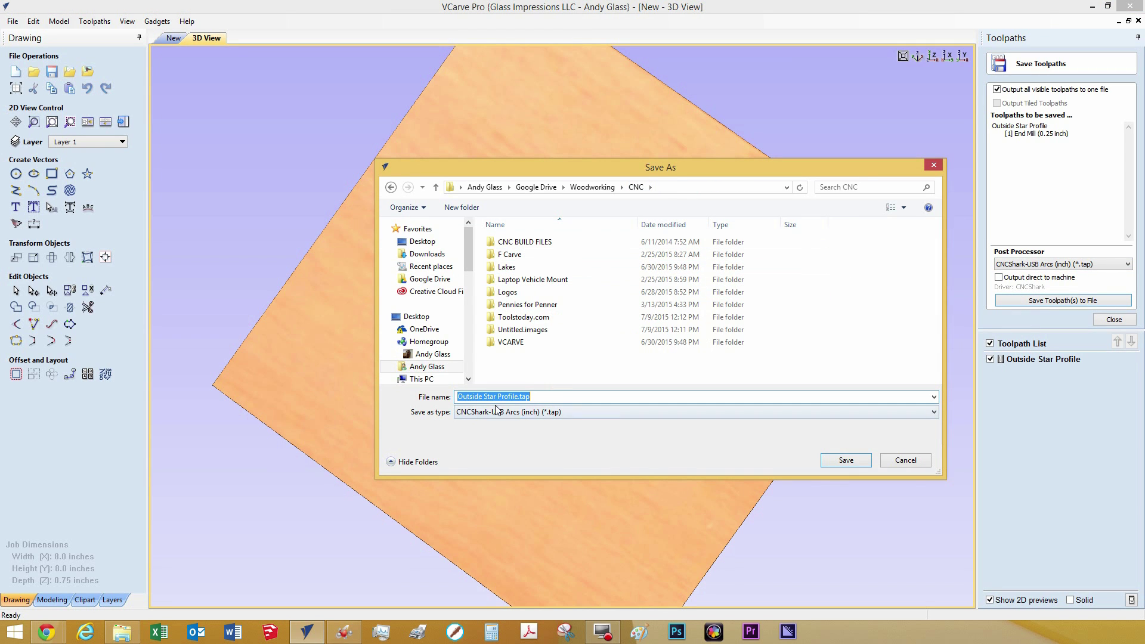
pyautogui.click(858, 459)
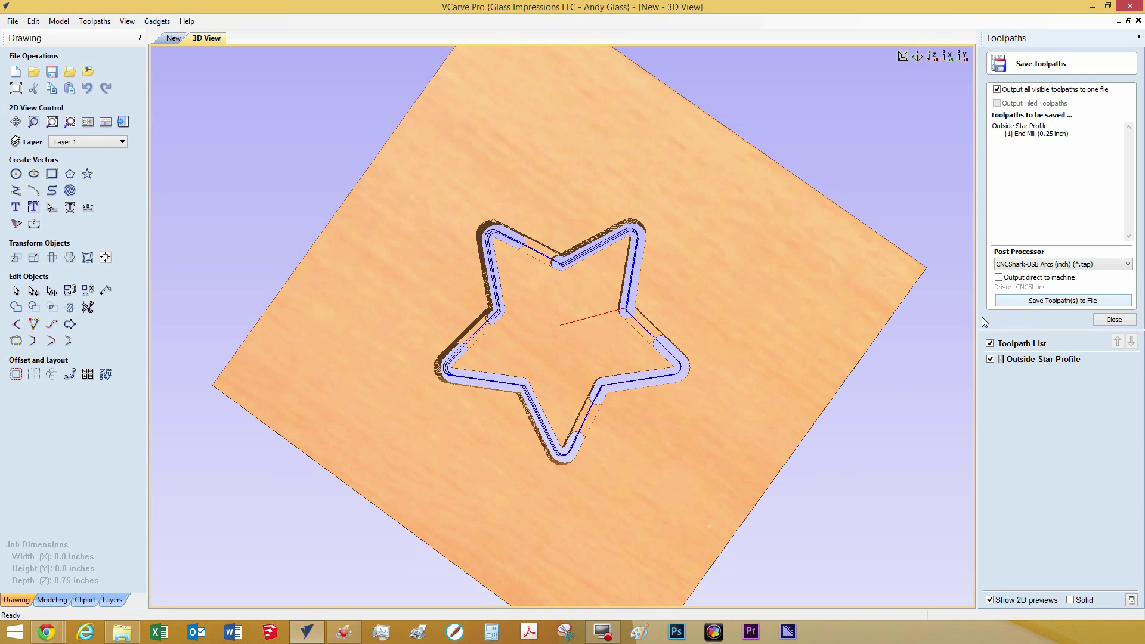
pyautogui.click(1033, 307)
pyautogui.click(845, 457)
pyautogui.click(611, 322)
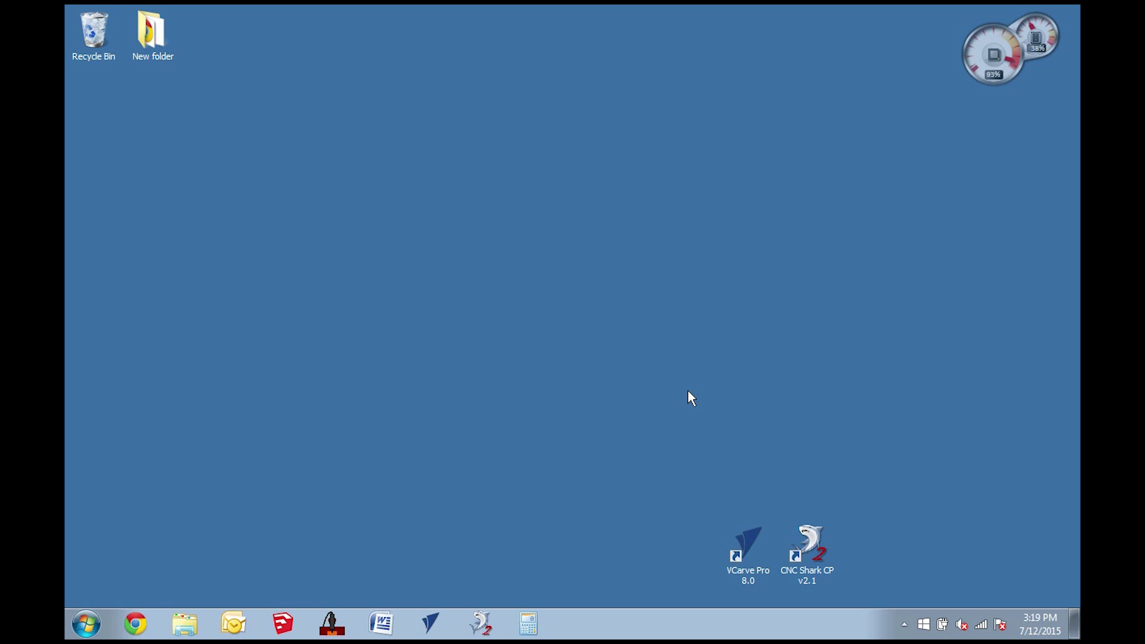
# - Open the CNC Shark Control Panel and jog the router at Medium speed in Z and X towards the marked workpiece centre
pyautogui.click(587, 365)
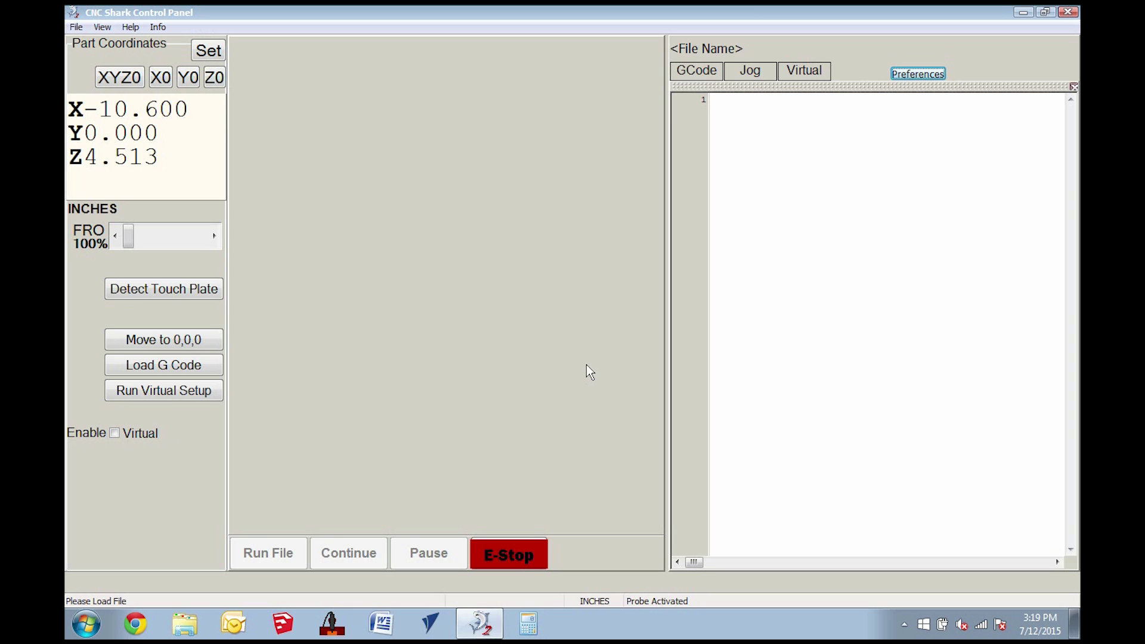
pyautogui.click(751, 71)
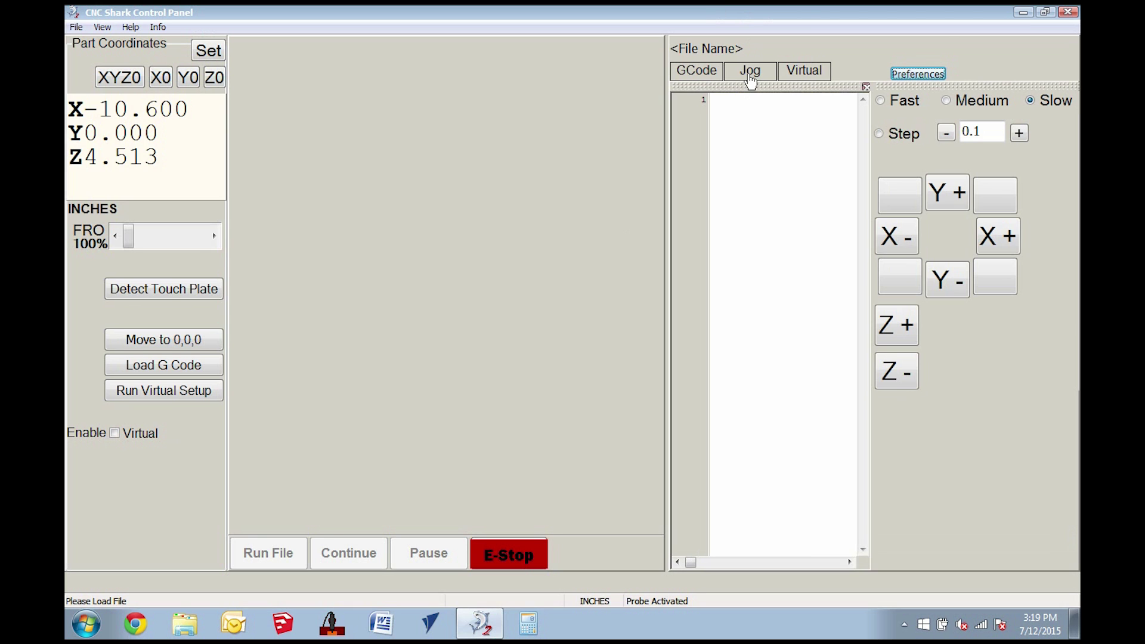
pyautogui.click(908, 329)
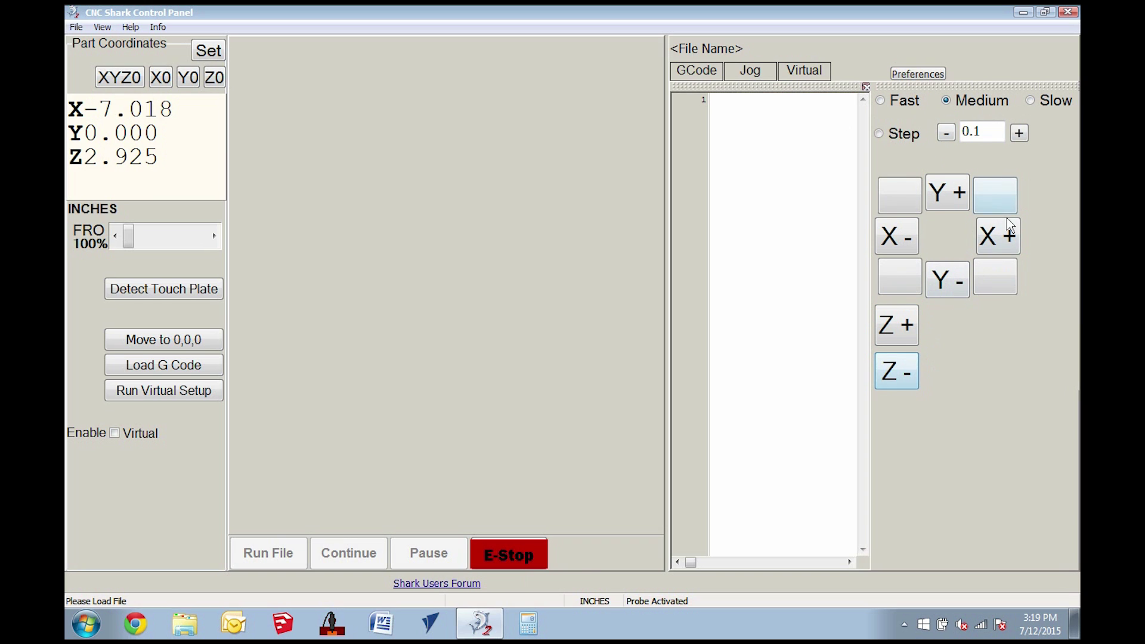
pyautogui.click(1007, 234)
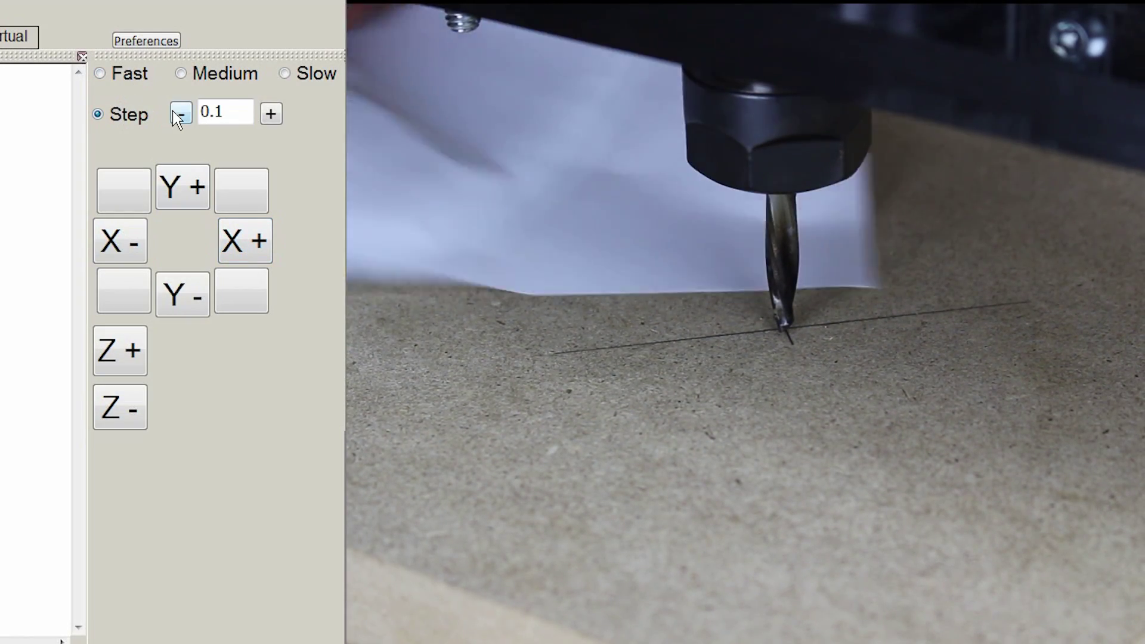
# - Lower the bit onto the paper in 0.001 inch Z steps and zero the X, Y and Z part coordinates
pyautogui.click(176, 114)
pyautogui.click(176, 114)
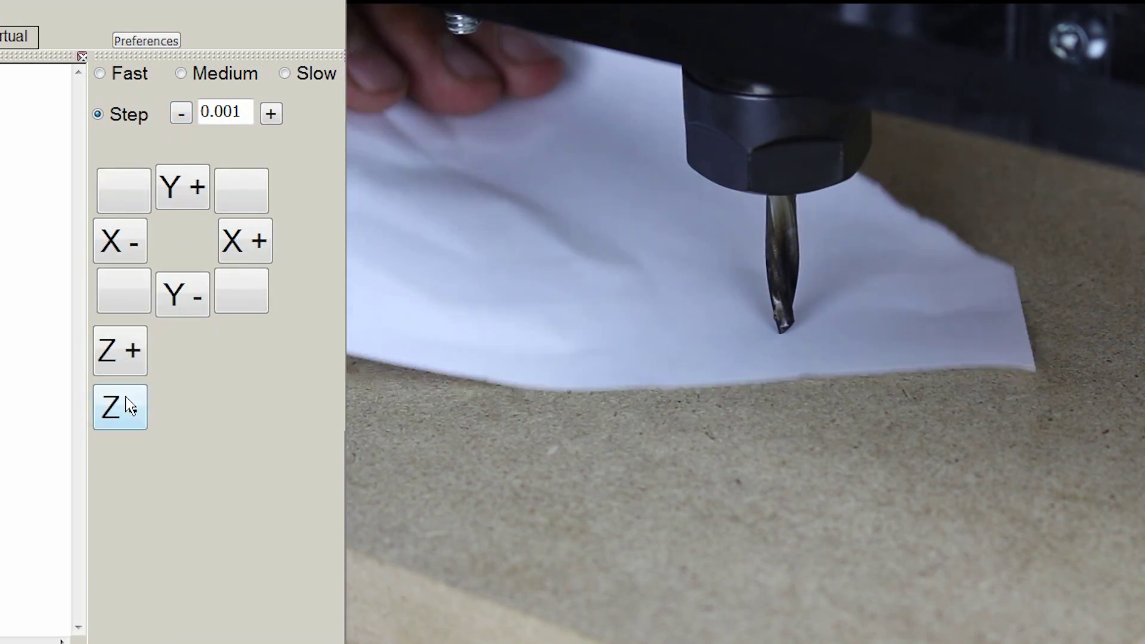
pyautogui.click(120, 407)
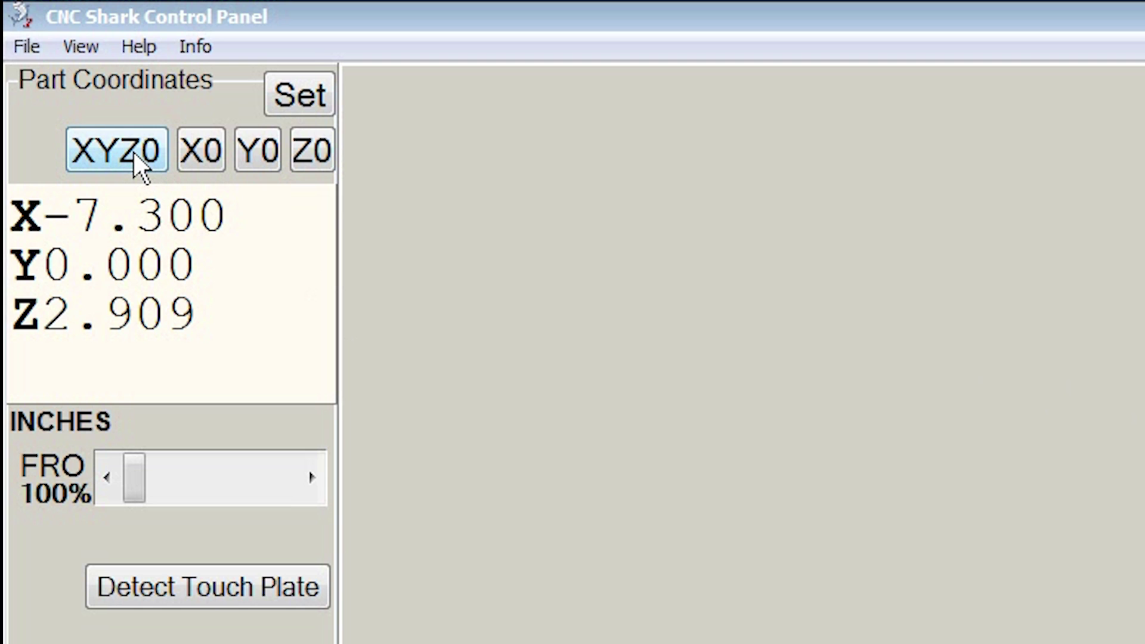
pyautogui.click(135, 155)
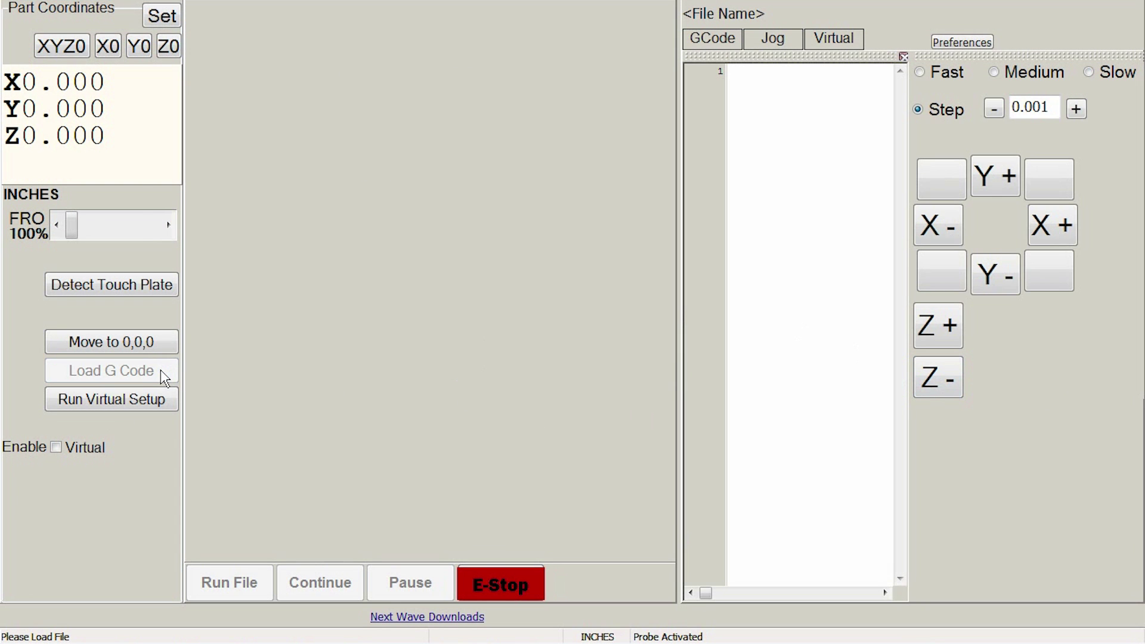
# - Load the G-code file Outside Star Profile.tap and run it, cancelling the touch plate collection
pyautogui.click(160, 370)
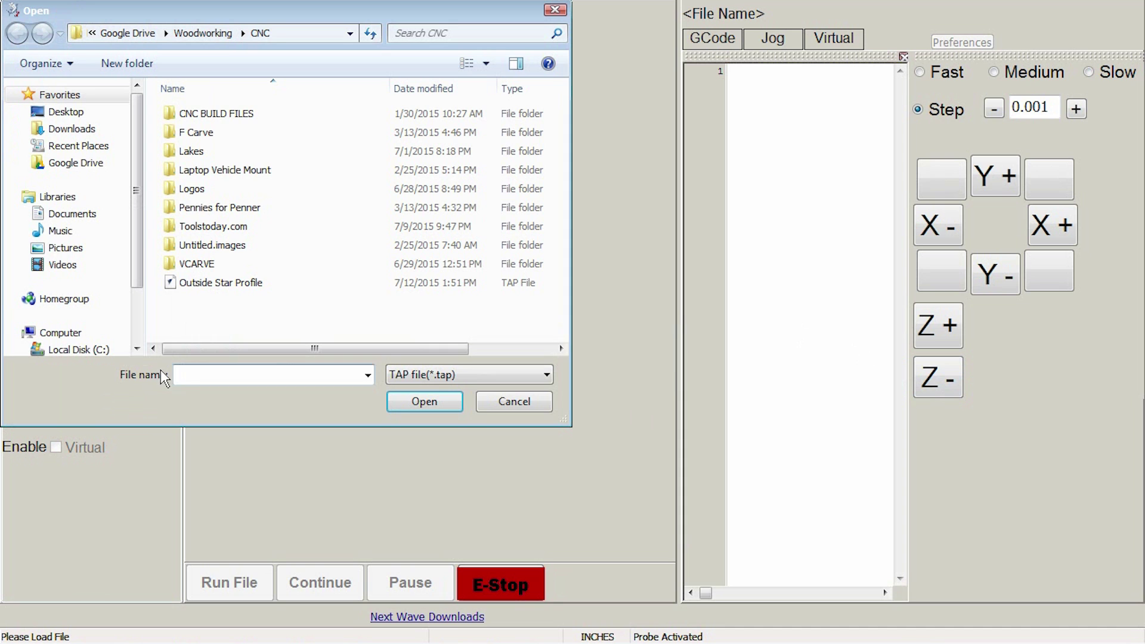
pyautogui.doubleClick(210, 283)
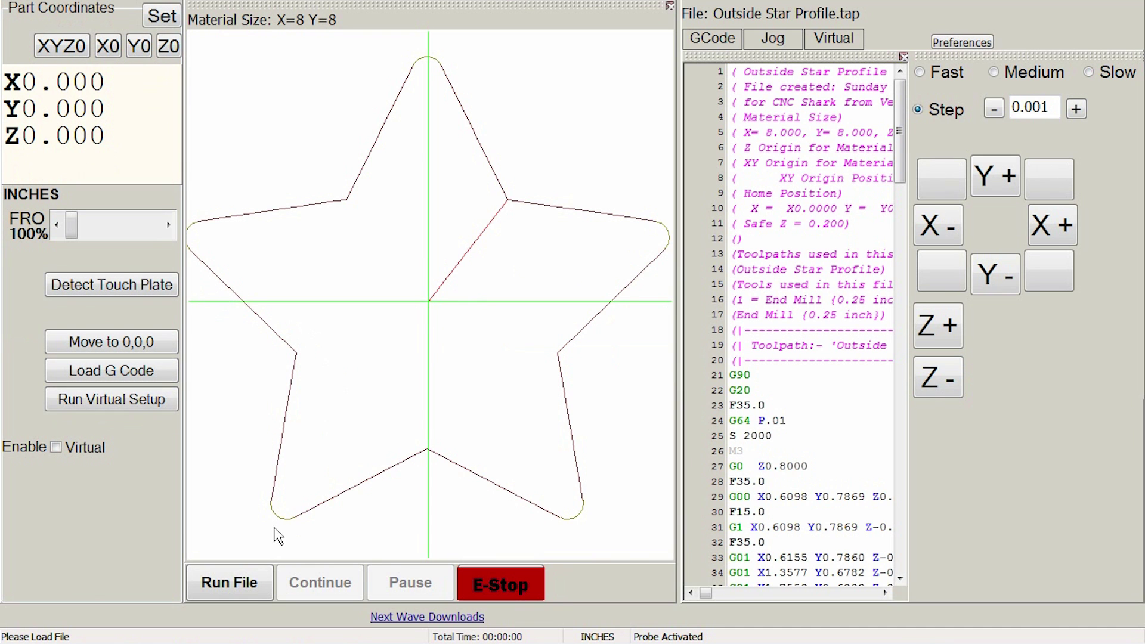
pyautogui.click(251, 589)
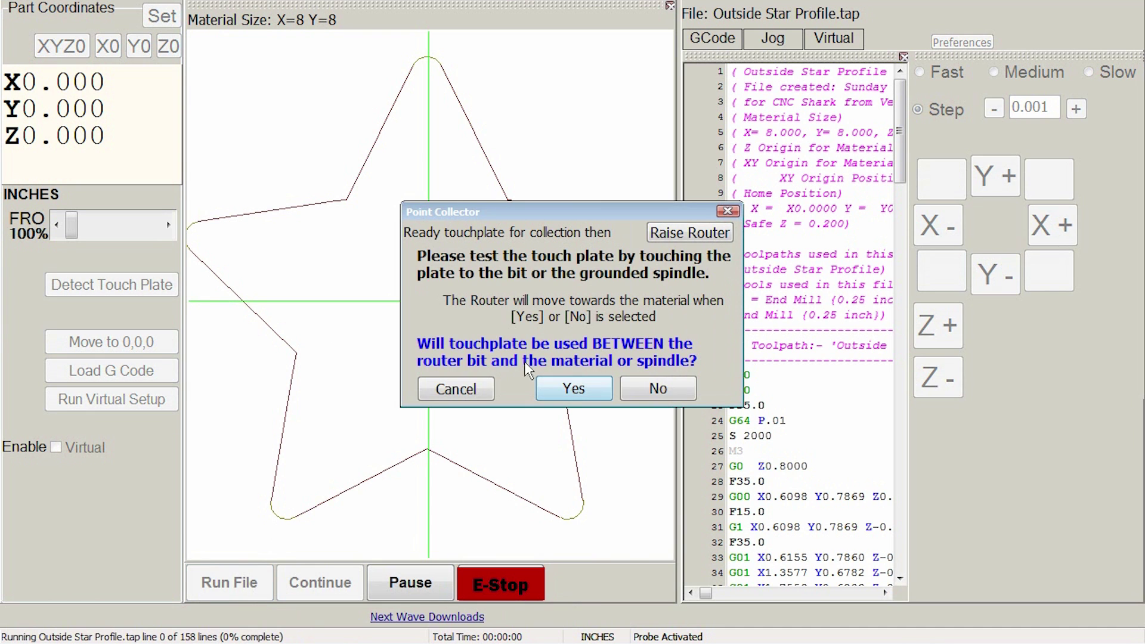
pyautogui.click(455, 386)
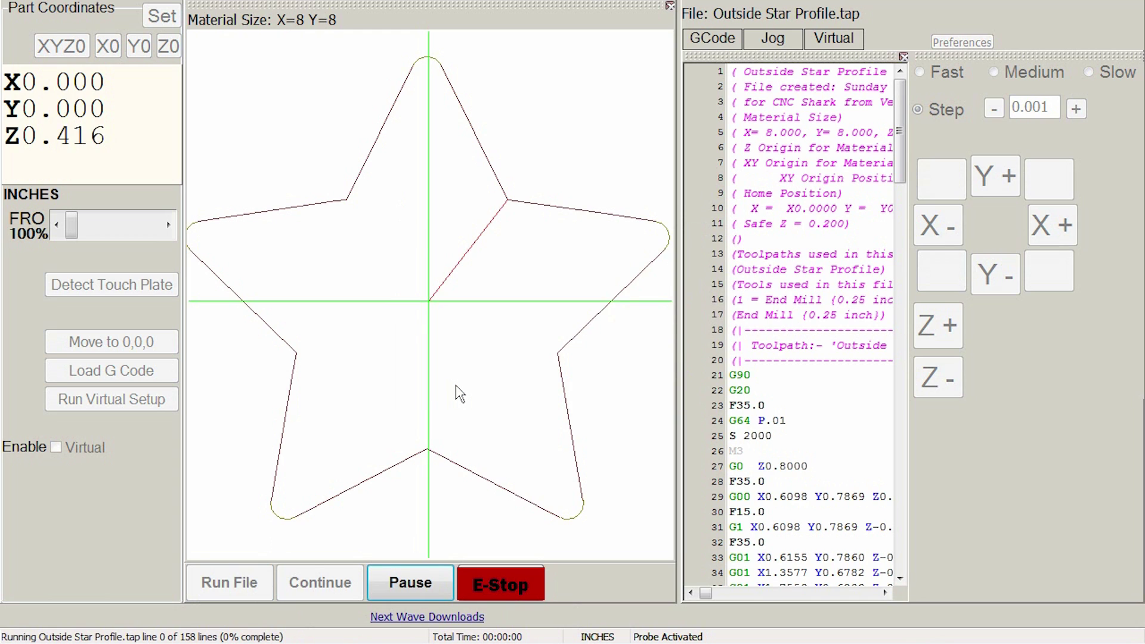